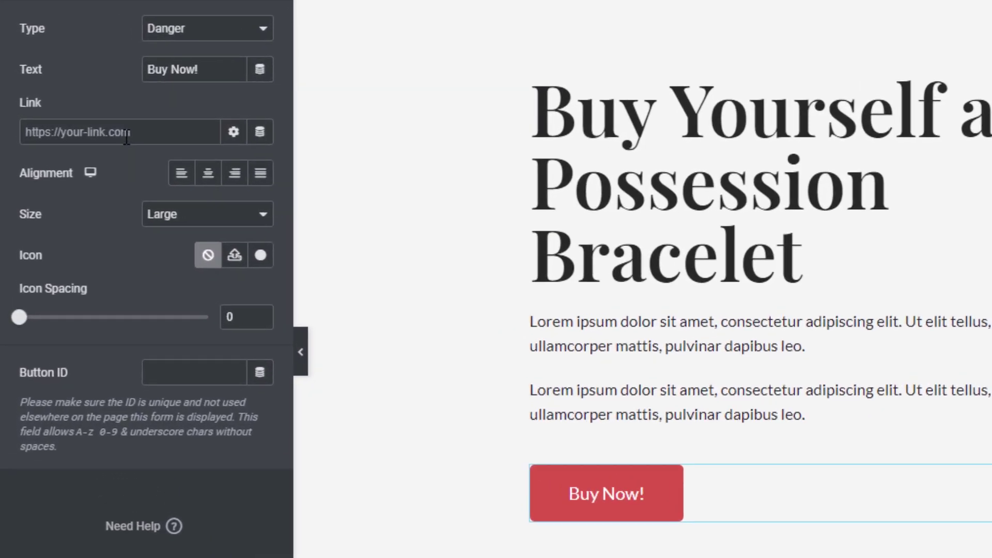
- Begin the Buy Now! button's link with /?add-to-cart=
click(126, 136)
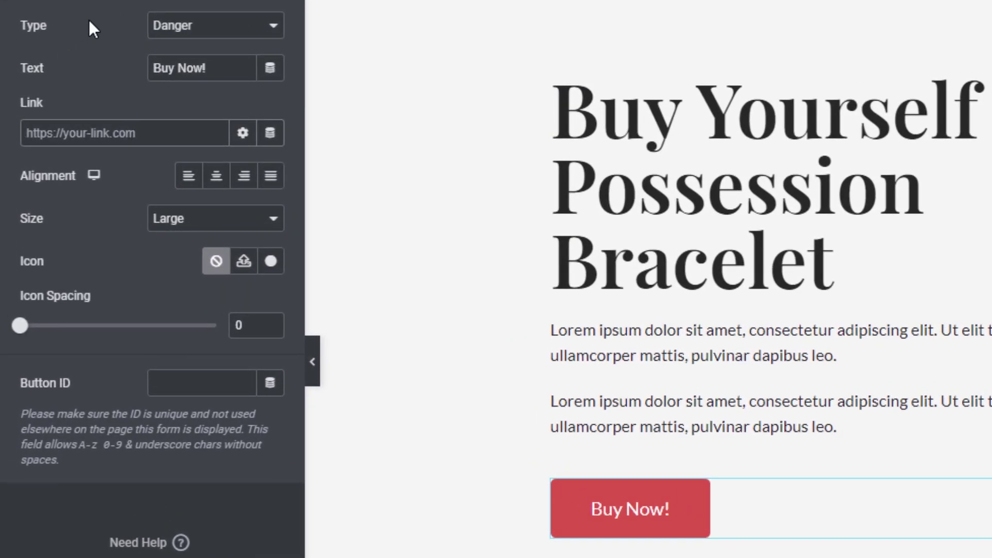
text(/?)
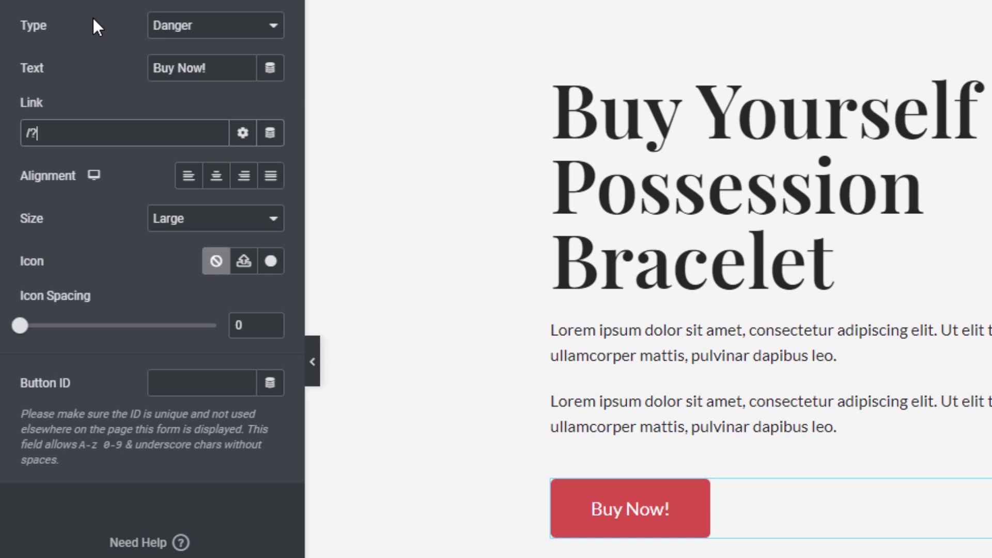
text(add-to-cart)
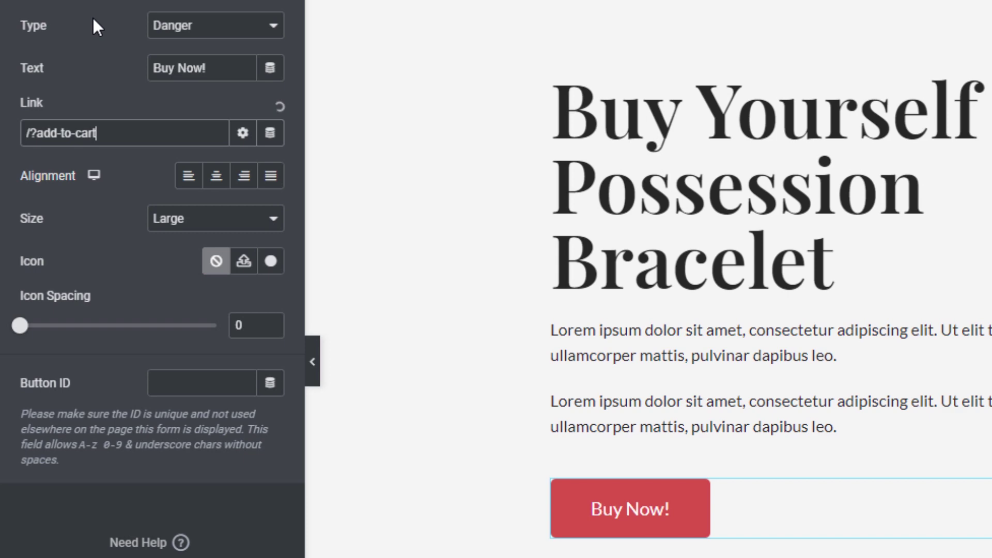
text(=)
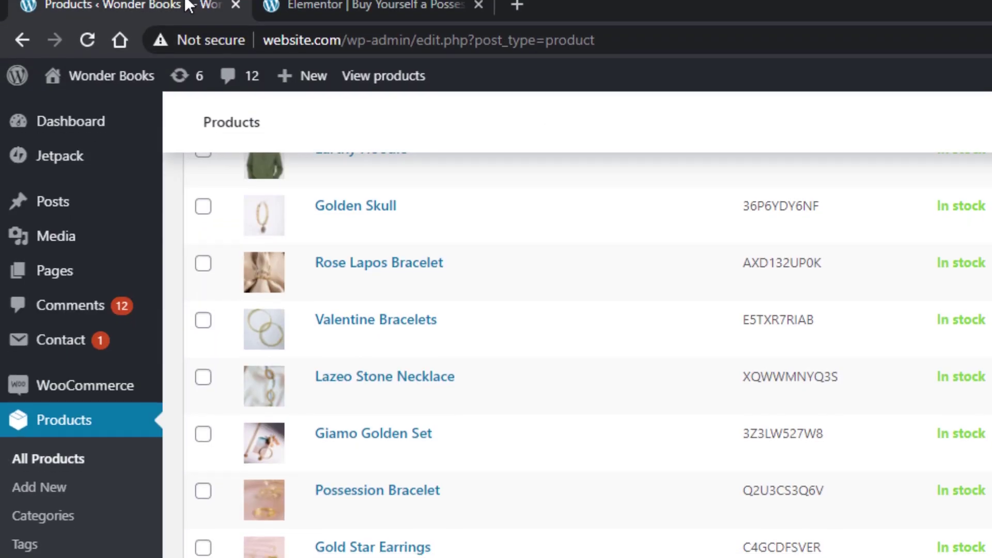
- Copy the Possession Bracelet's product ID 21868 from the Products list
scroll(659, 284, down, 1)
scroll(694, 318, up, 8)
scroll(688, 319, down, 10)
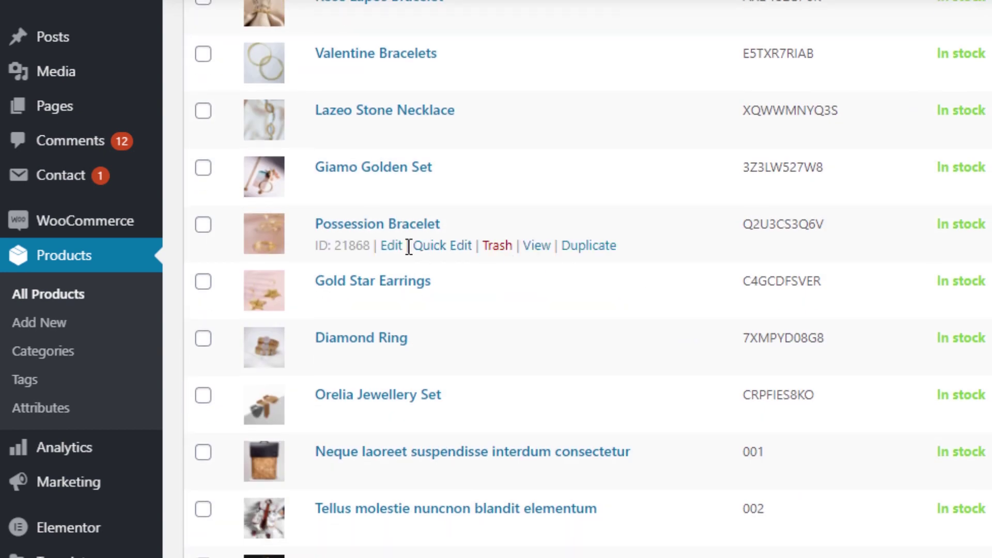
double_click(359, 246)
right_click(357, 246)
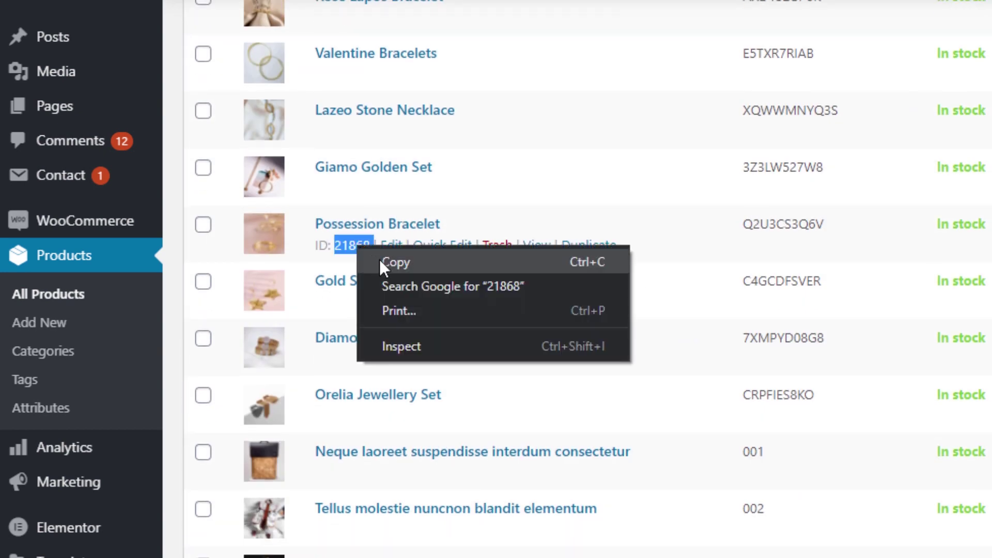
click(408, 259)
- Complete the Buy Now! link as /?add-to-cart=21868 and save the page
key(alt+Tab)
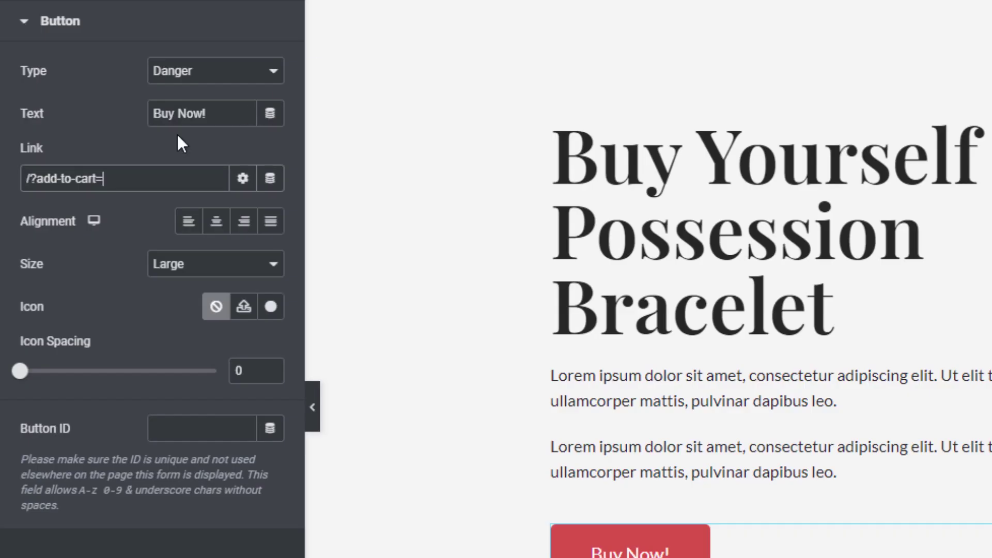
click(153, 181)
key(ctrl+v)
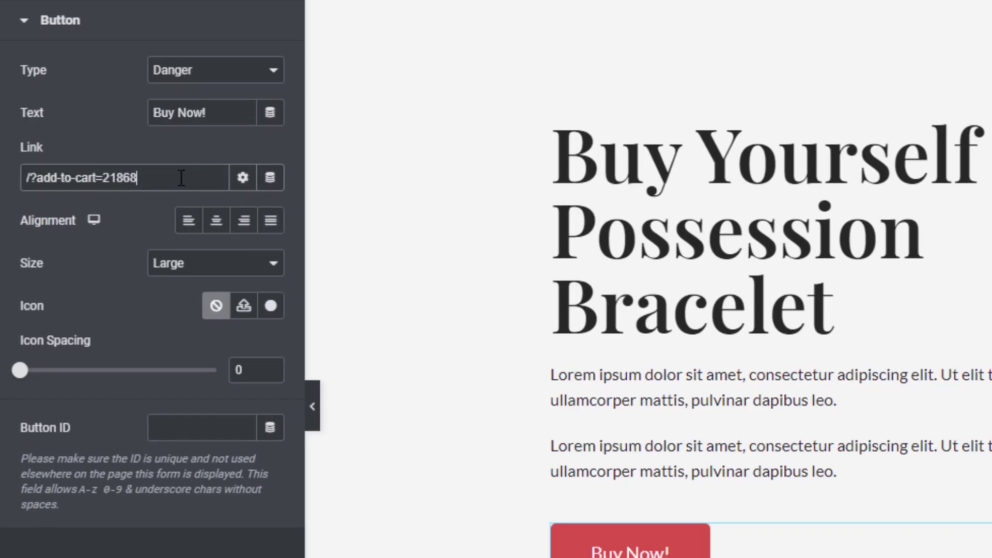
click(222, 538)
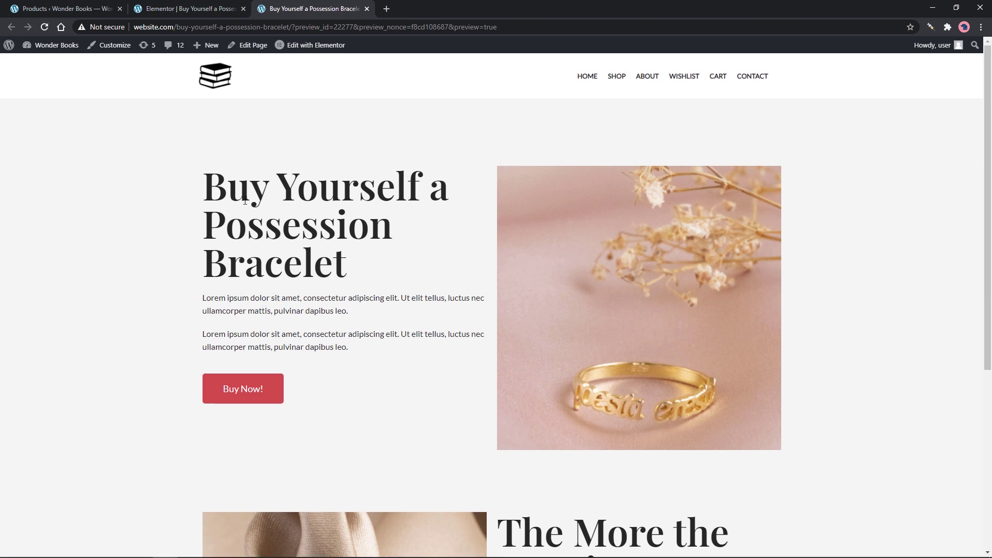
- Test Buy Now! on the preview and confirm the Possession Bracelet ($115.90) is in the cart
click(270, 389)
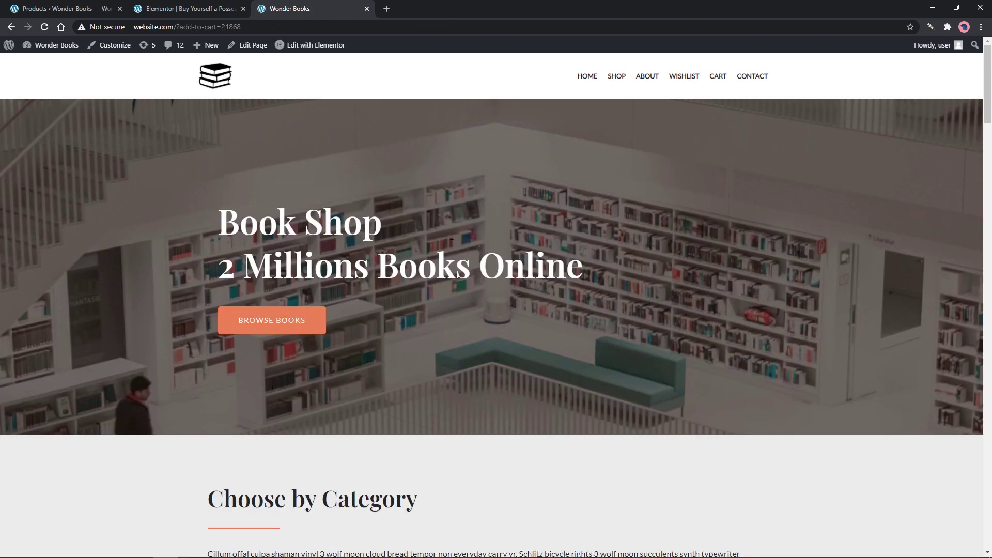
click(717, 77)
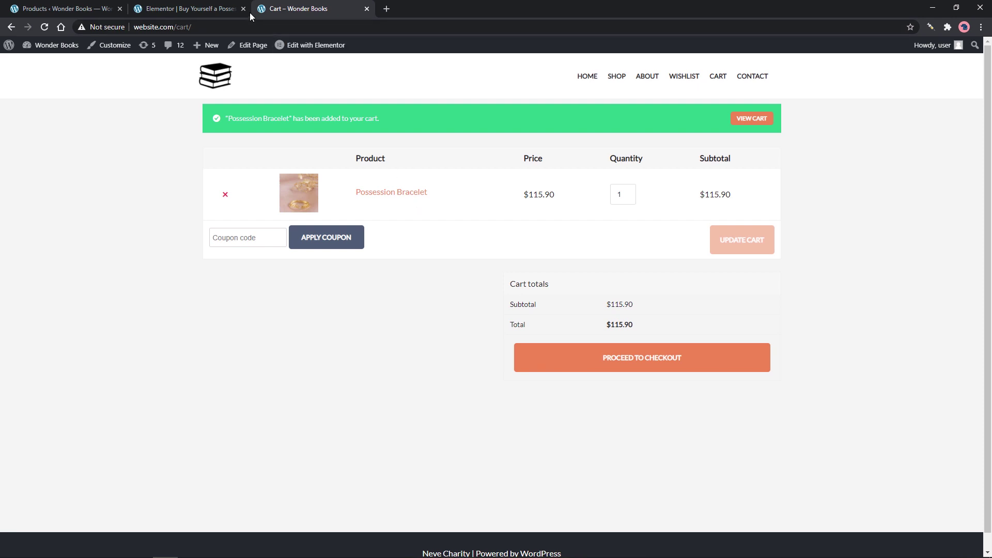
click(213, 9)
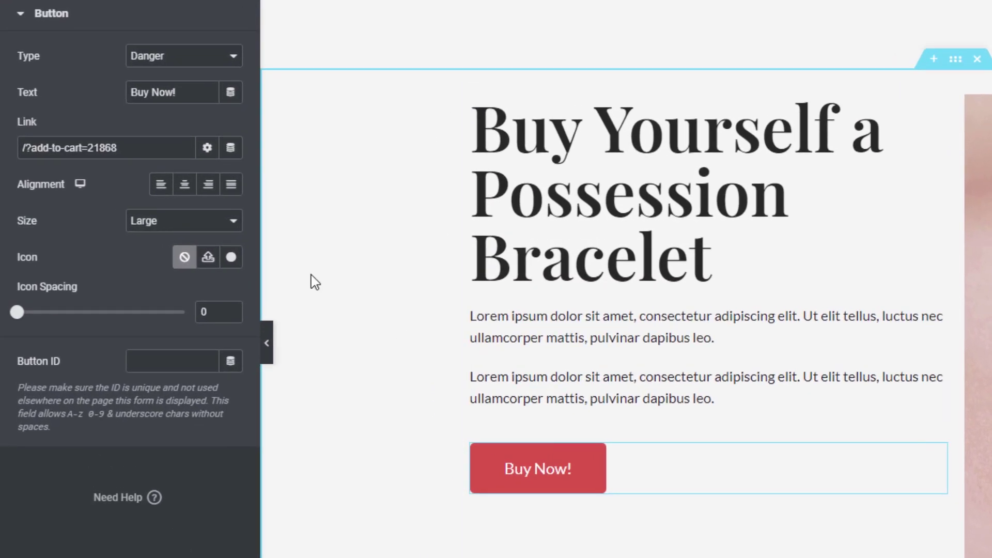
- Prefix the link with /cart so it reads /cart/?add-to-cart=21868, then save
click(24, 149)
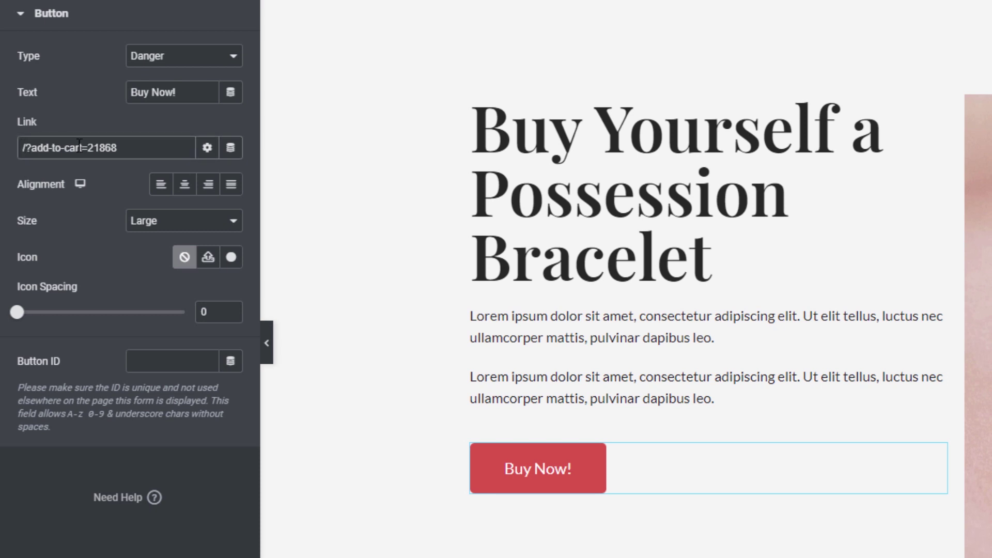
text(/carty)
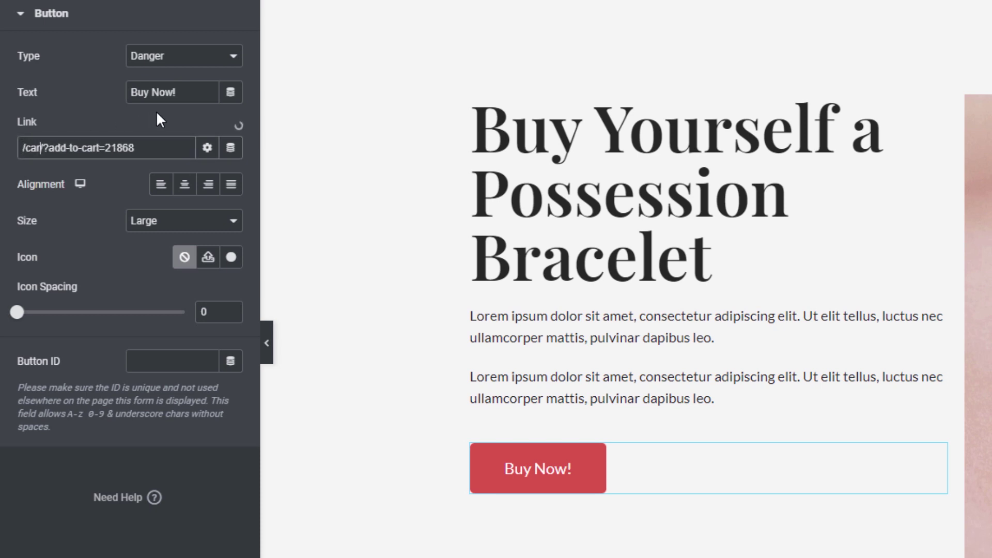
key(BackSpace)
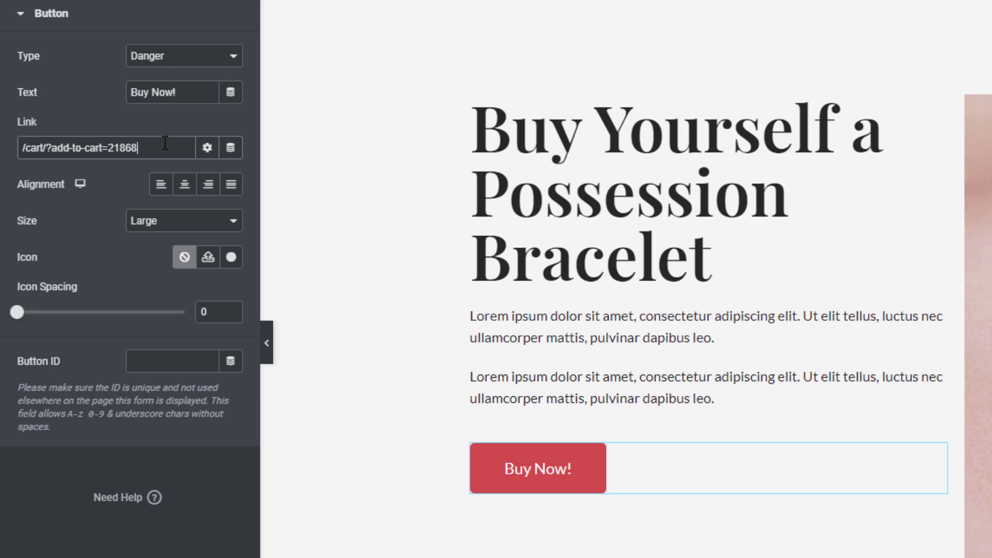
click(175, 540)
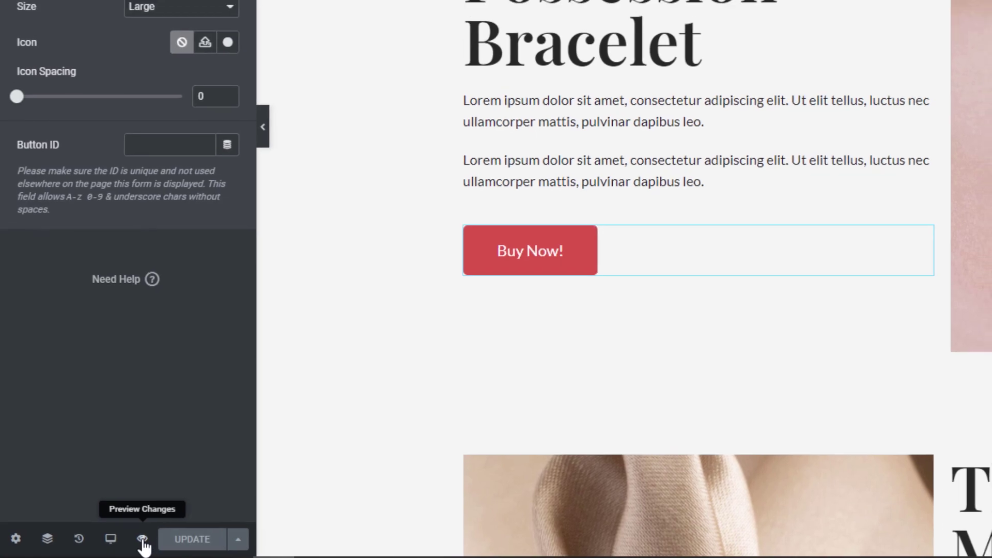
- Preview the changes and confirm Buy Now! lands on the cart with two bracelets at $231.80
click(144, 538)
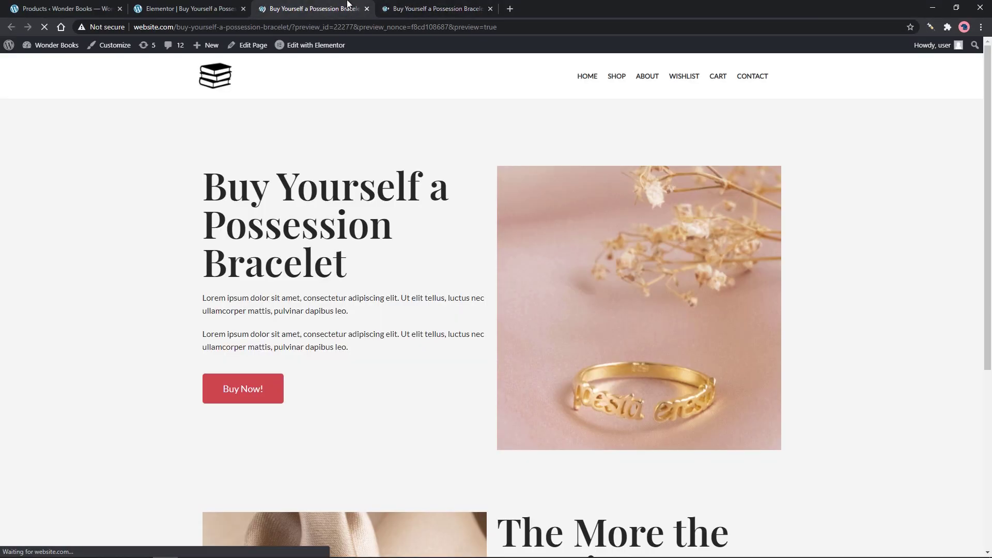
click(367, 9)
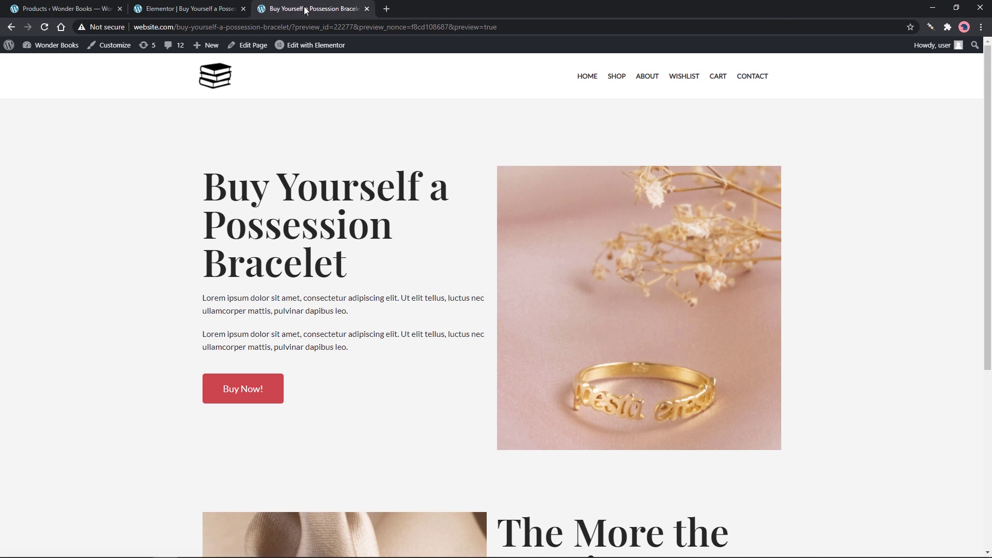
click(276, 393)
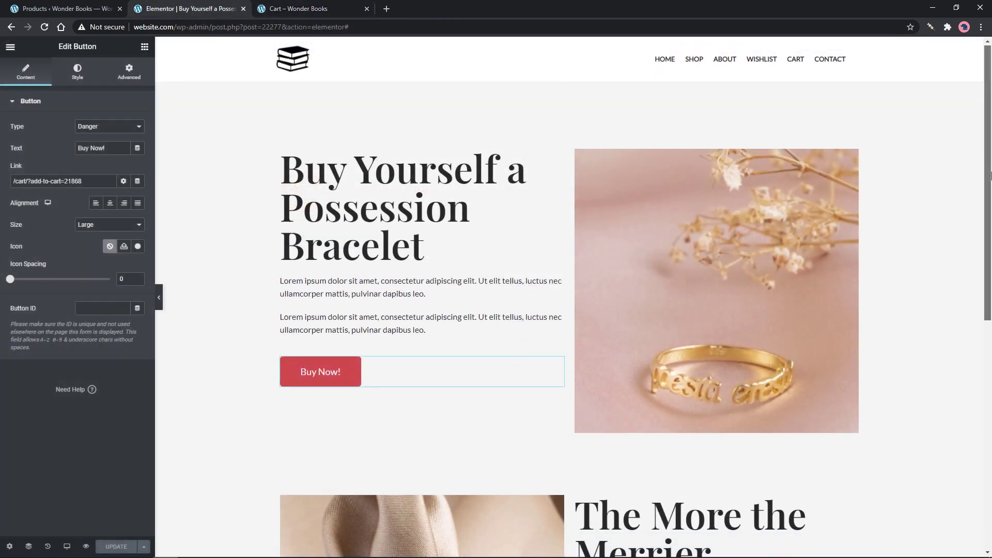
- Select the second Buy Now! button and remove the Possession Bracelet from the test cart
scroll(991, 235, down, 2)
scroll(991, 235, down, 5)
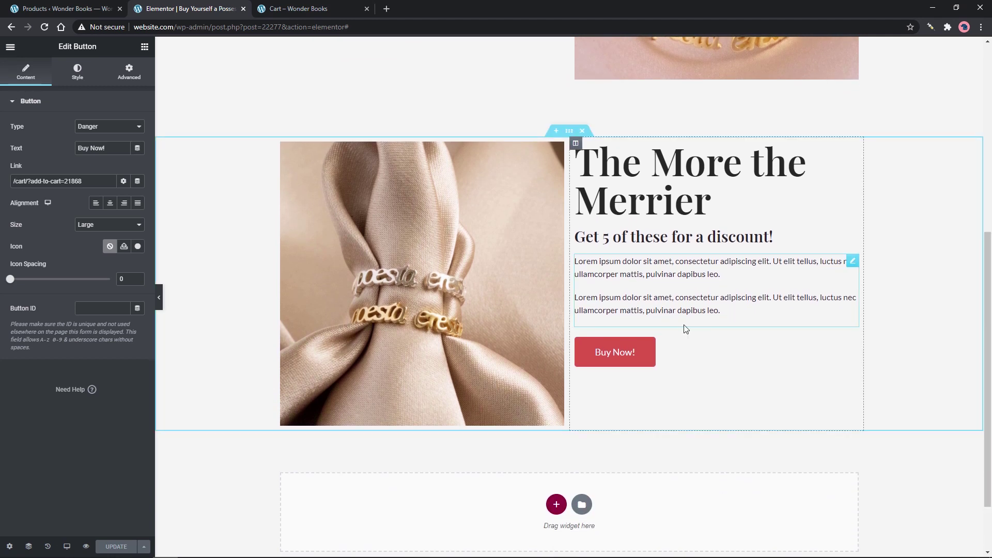
click(641, 349)
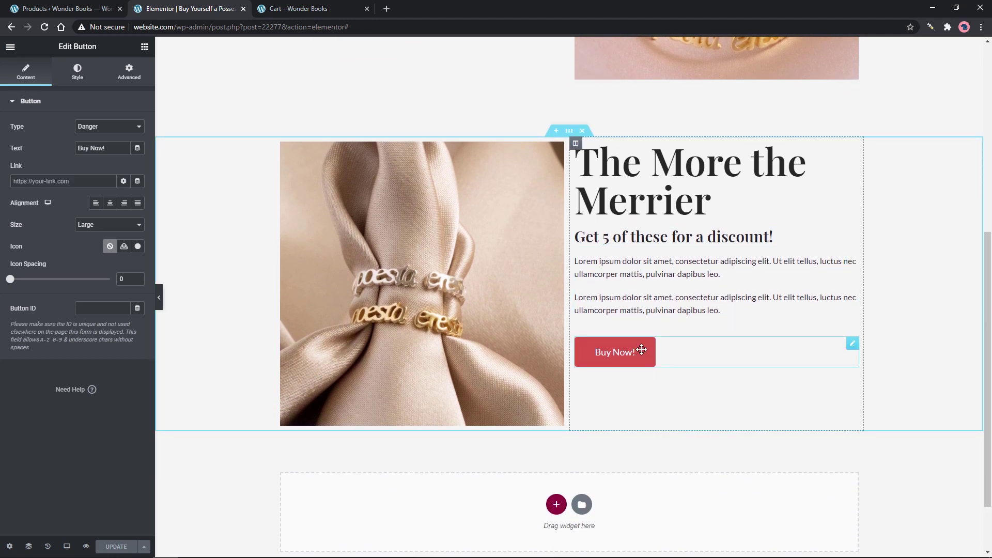
click(327, 6)
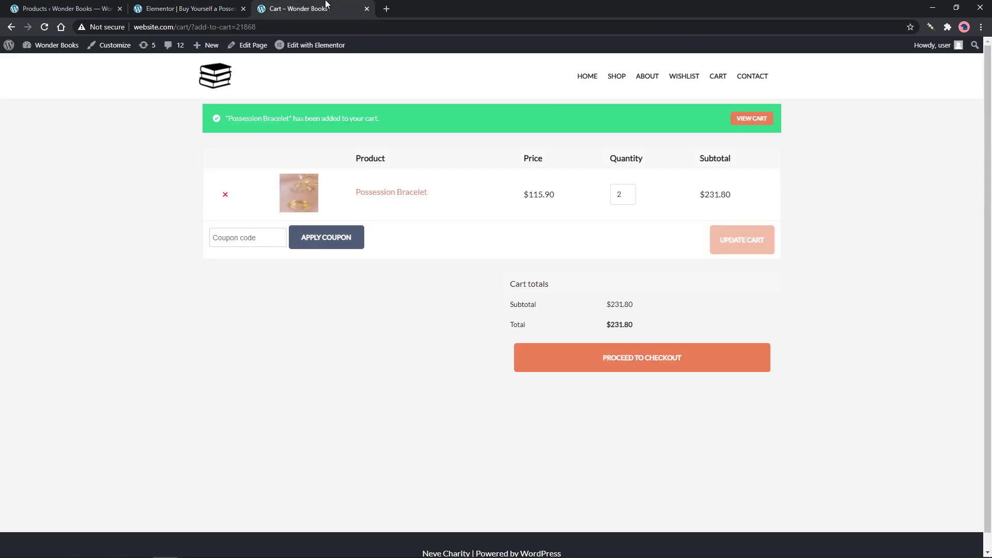
click(225, 194)
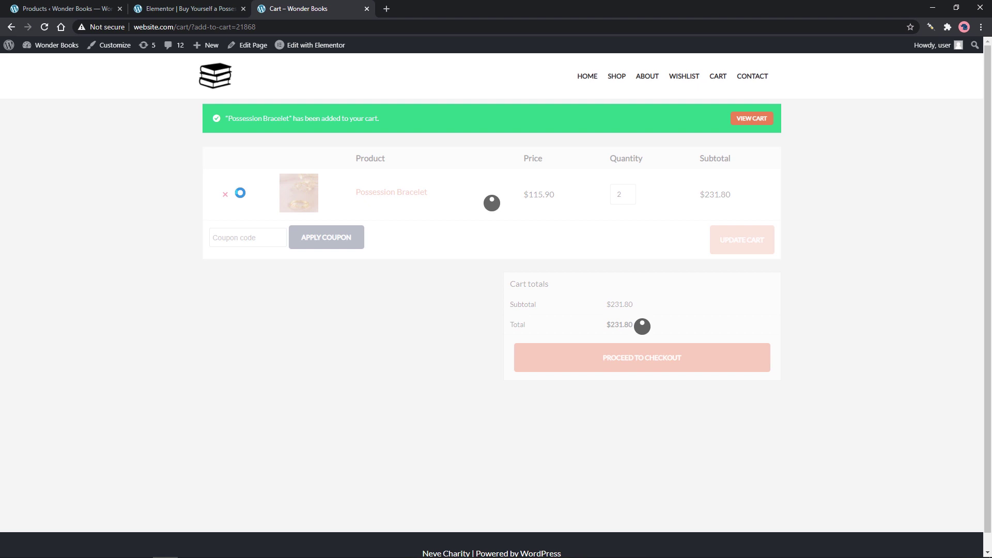
- Set the lower button's link to /cart/?add-to-cart=21868&quantity=5
click(233, 3)
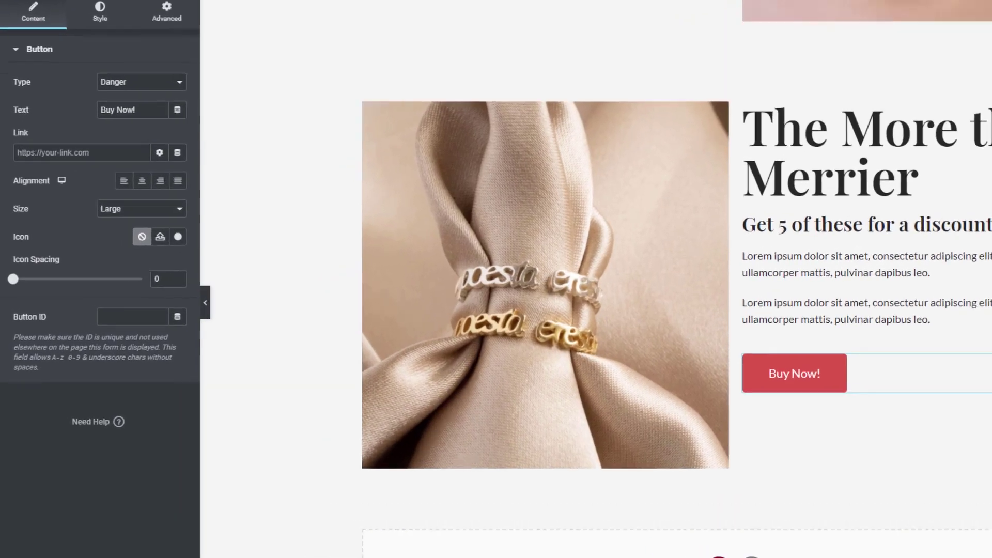
click(54, 130)
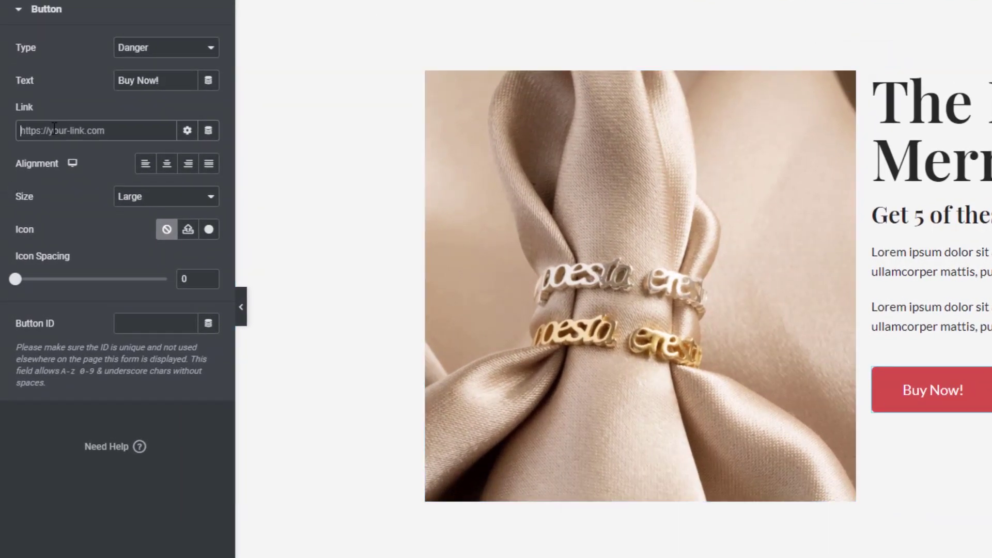
text(/cart)
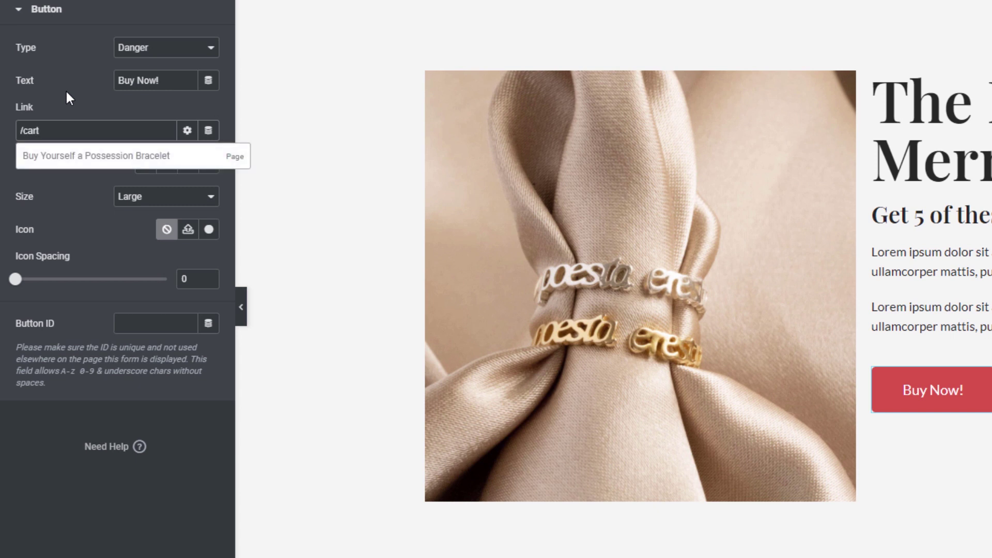
text(/?add-to-cary)
key(BackSpace)
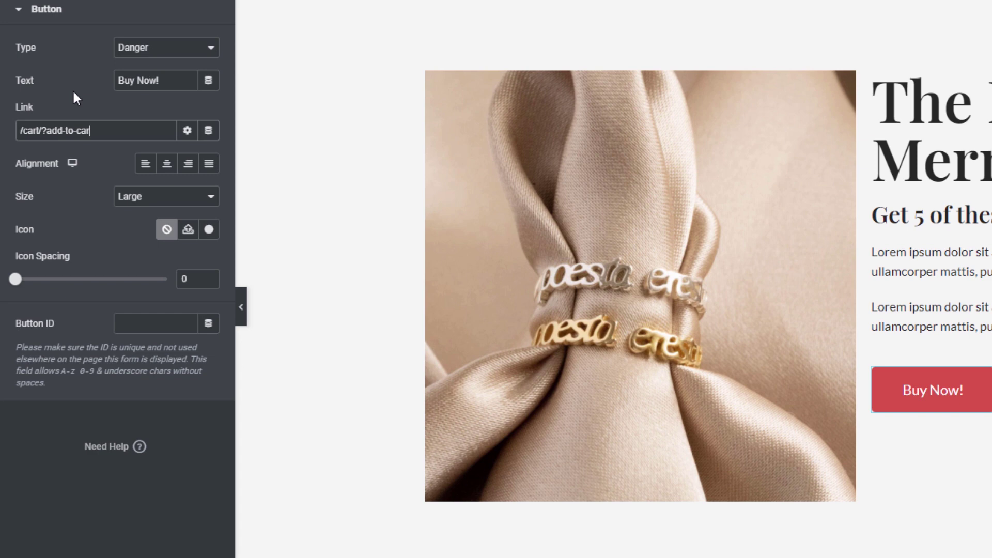
text(t=)
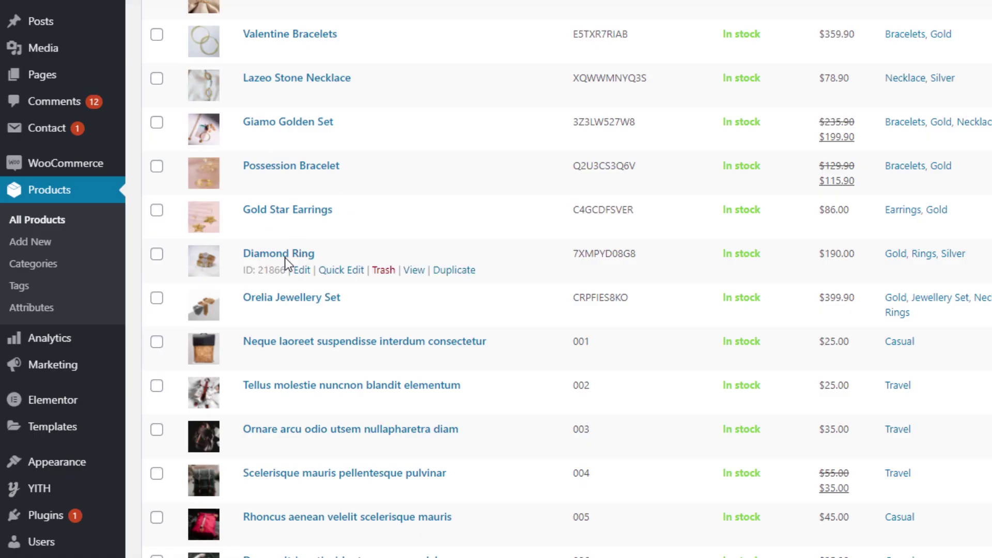
double_click(274, 182)
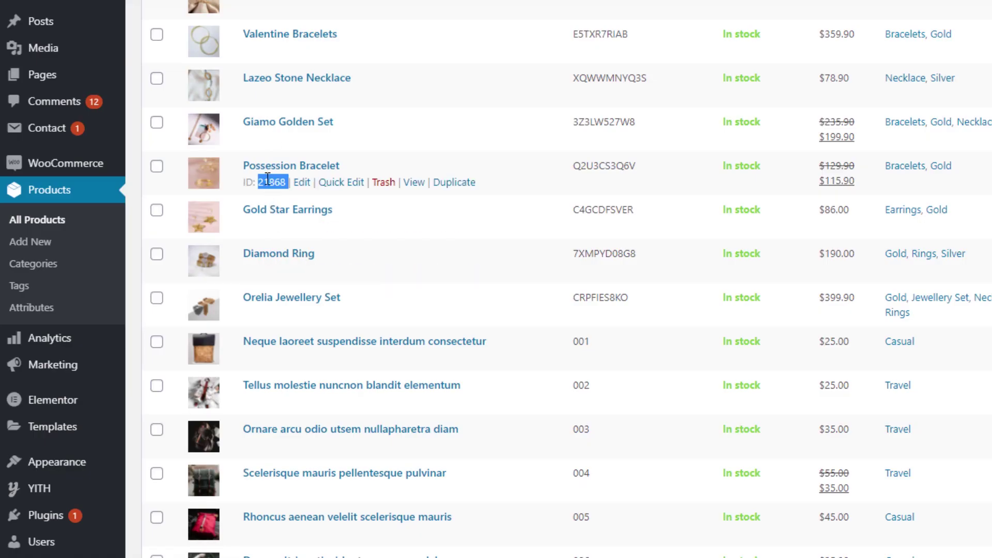
right_click(274, 184)
click(286, 192)
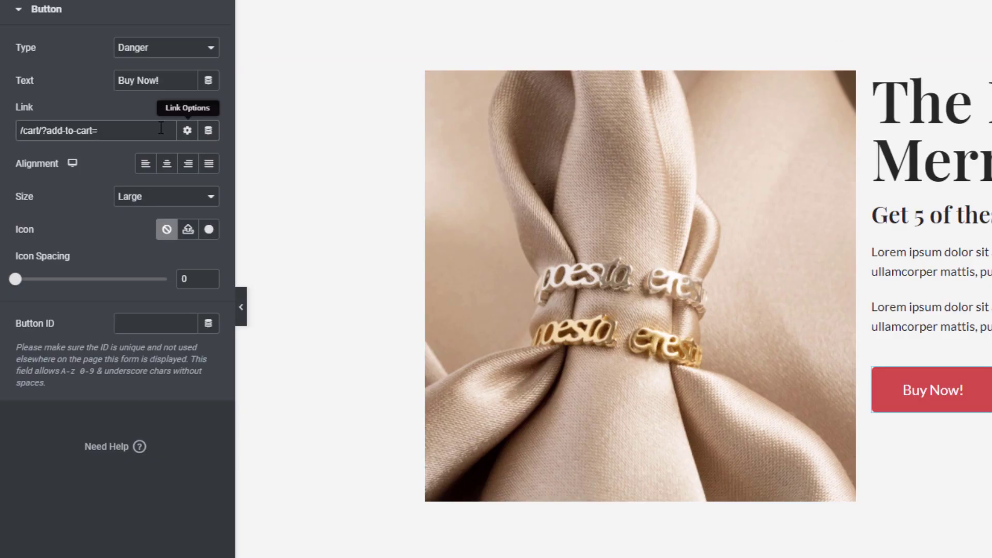
key(ctrl+v)
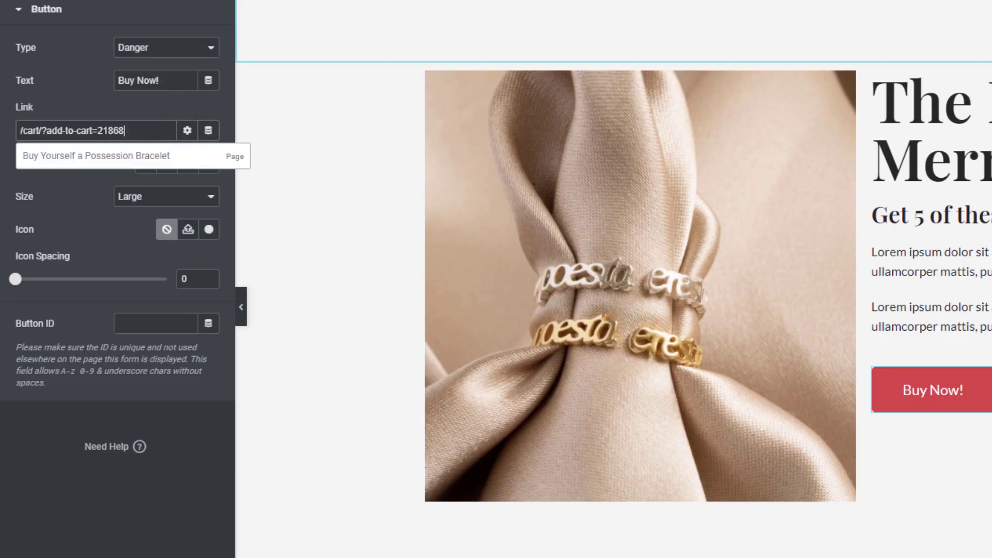
text(&quantity)
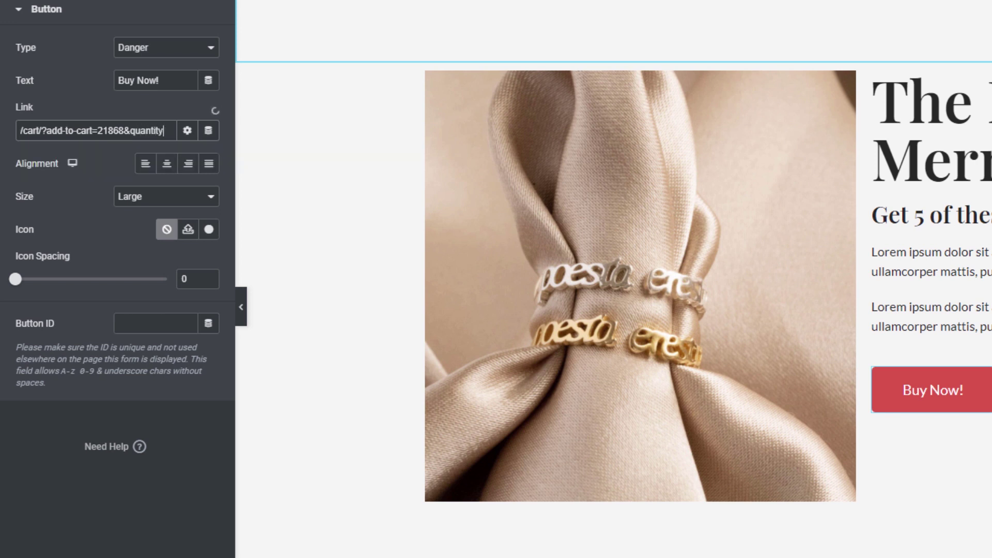
text(=5)
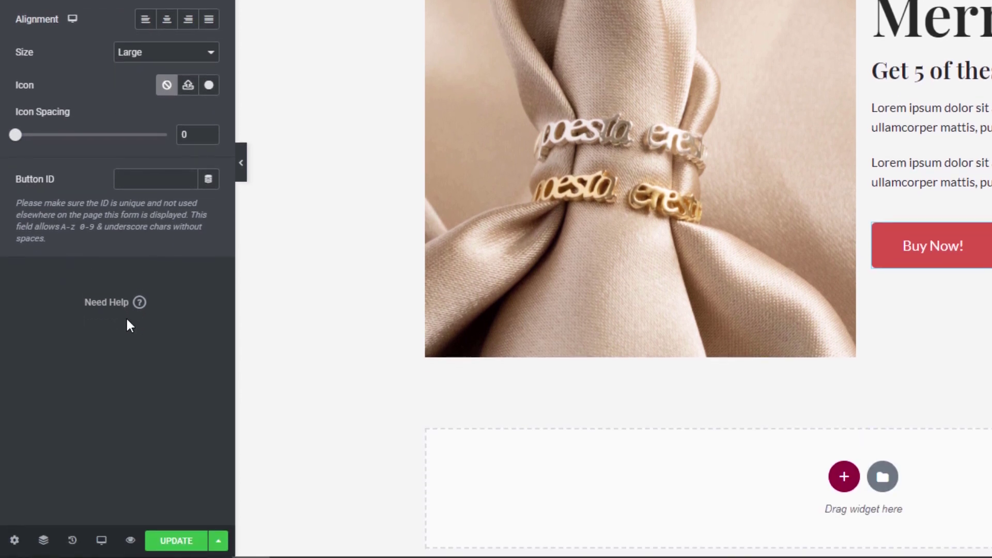
- Save and preview, confirming the lower Buy Now! adds 5 Possession Bracelets ($579.50) to the cart
click(162, 540)
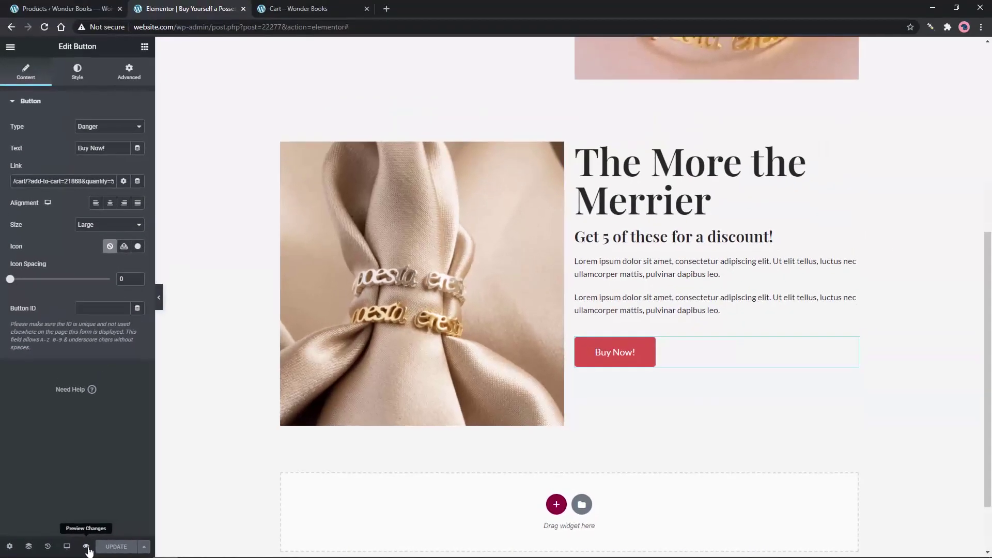
click(86, 547)
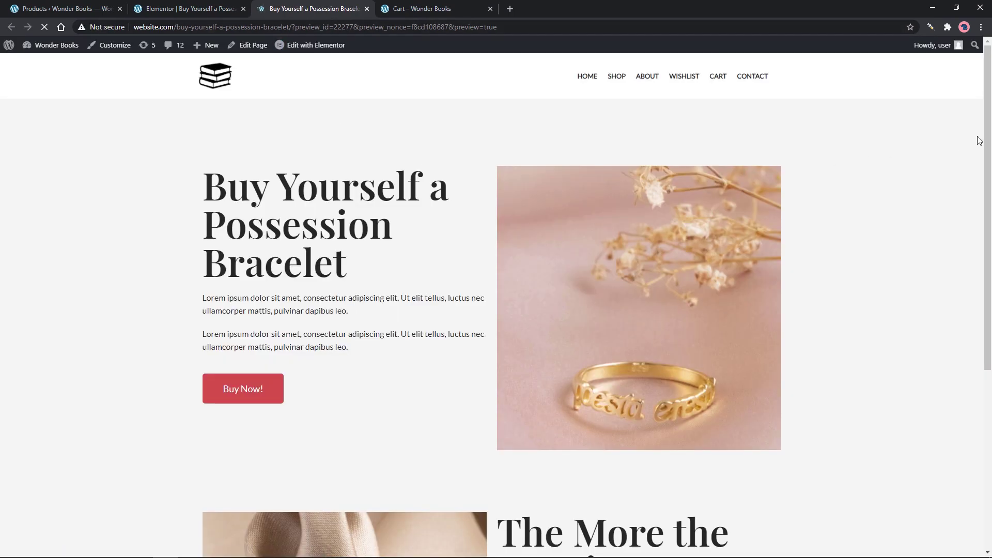
scroll(991, 139, down, 5)
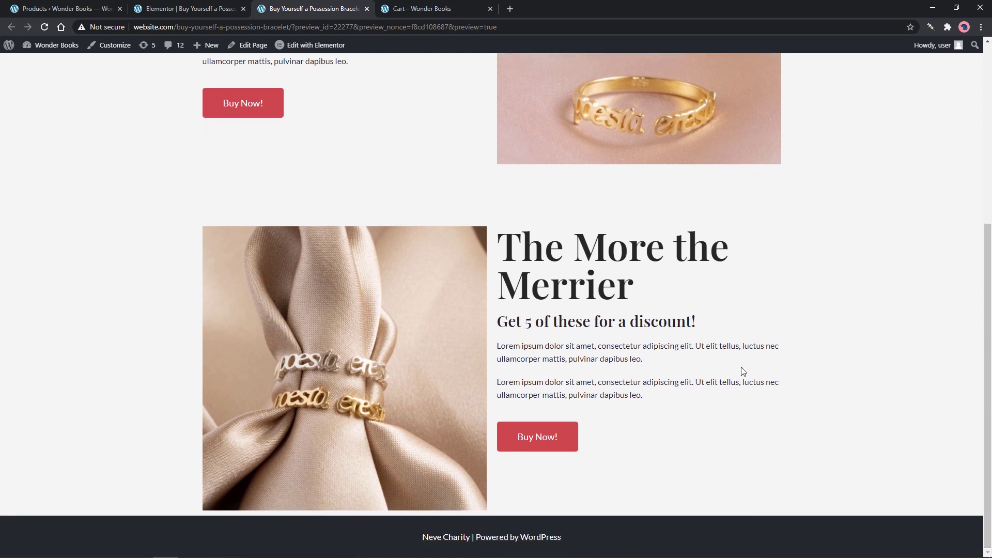
click(522, 438)
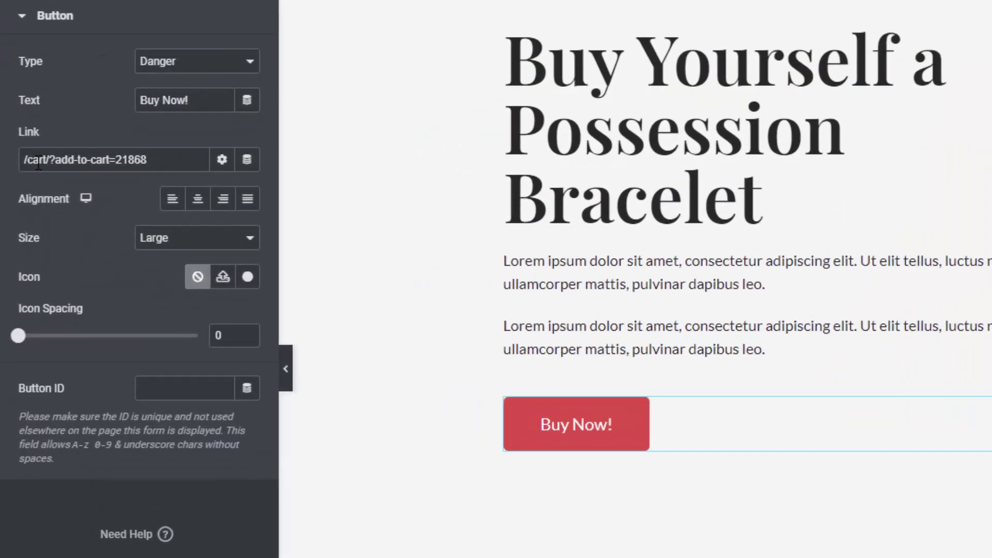
- Replace 'cart' with 'checkout' in the top button's link and save the page
double_click(25, 179)
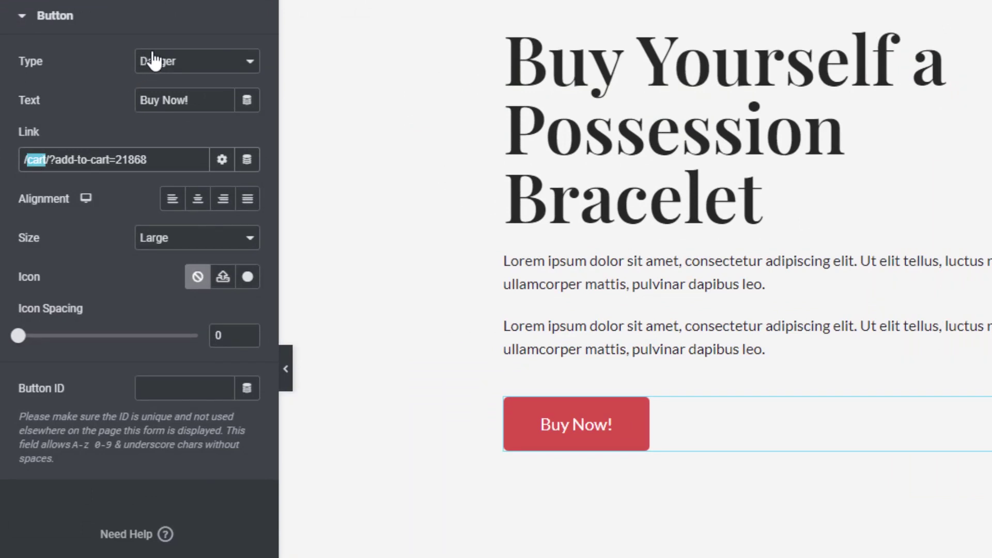
text(checkout)
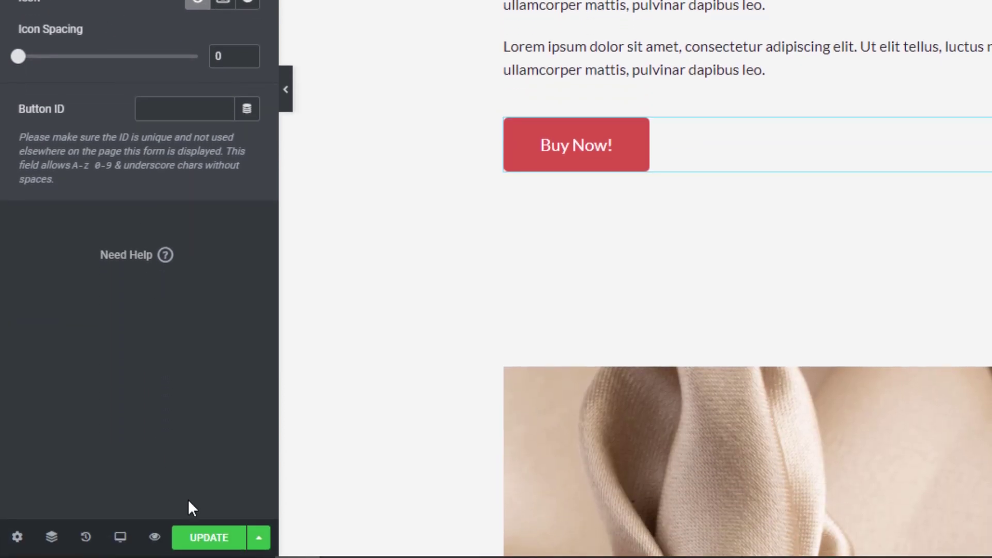
click(207, 542)
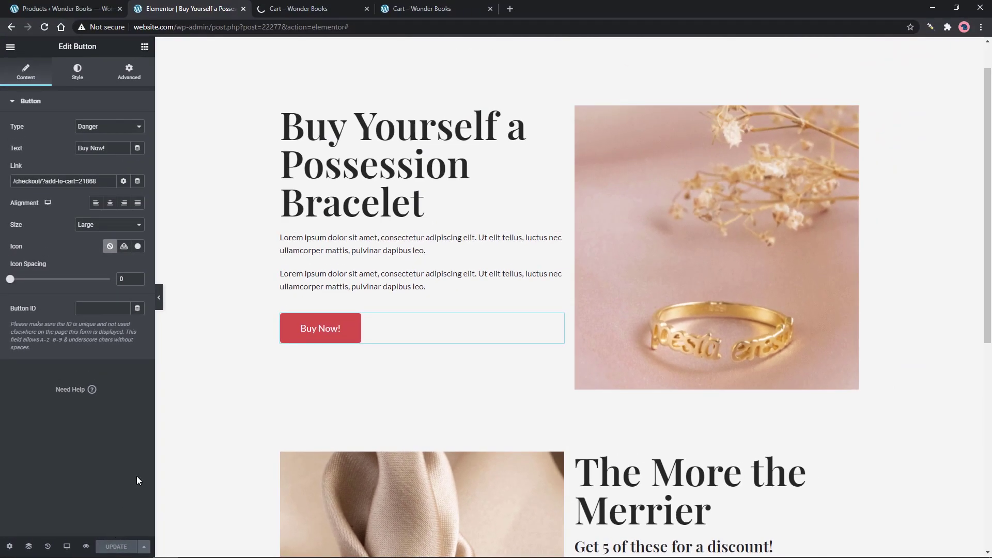
- On the live preview page, test the top Buy Now! button's checkout link for the Possession Bracelet
click(337, 7)
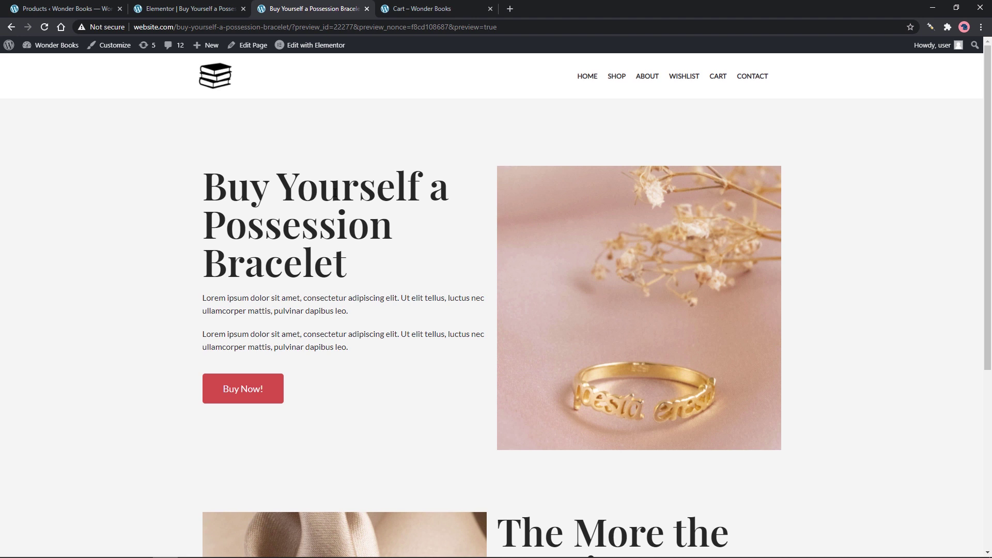
click(270, 392)
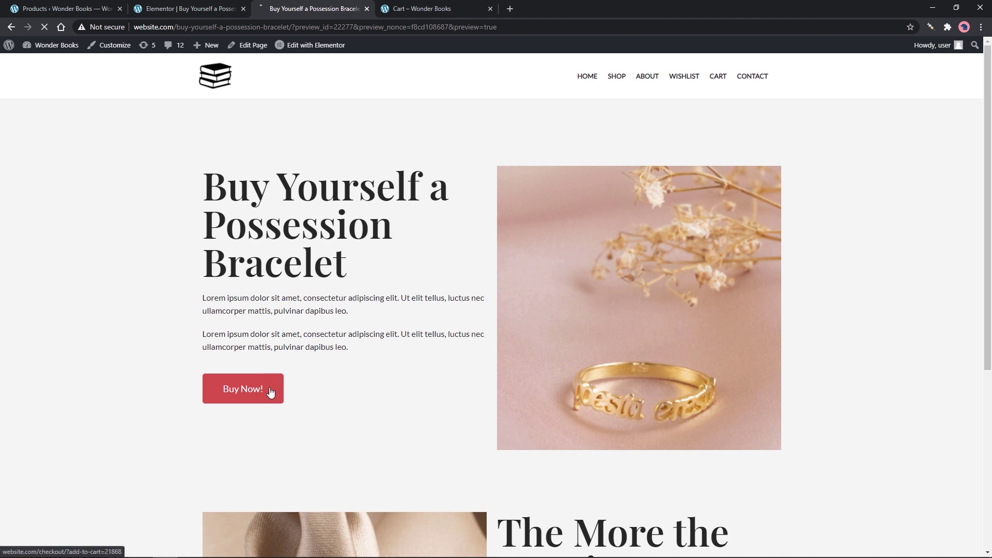